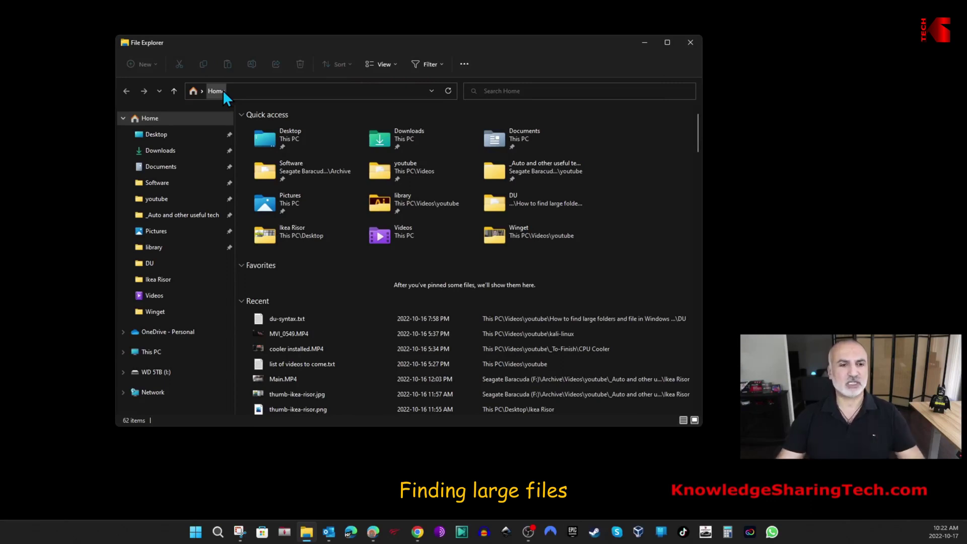
# - Run a wildcard * search across the whole YouTube (D:) drive from This PC
pyautogui.click(150, 358)
pyautogui.doubleClick(410, 205)
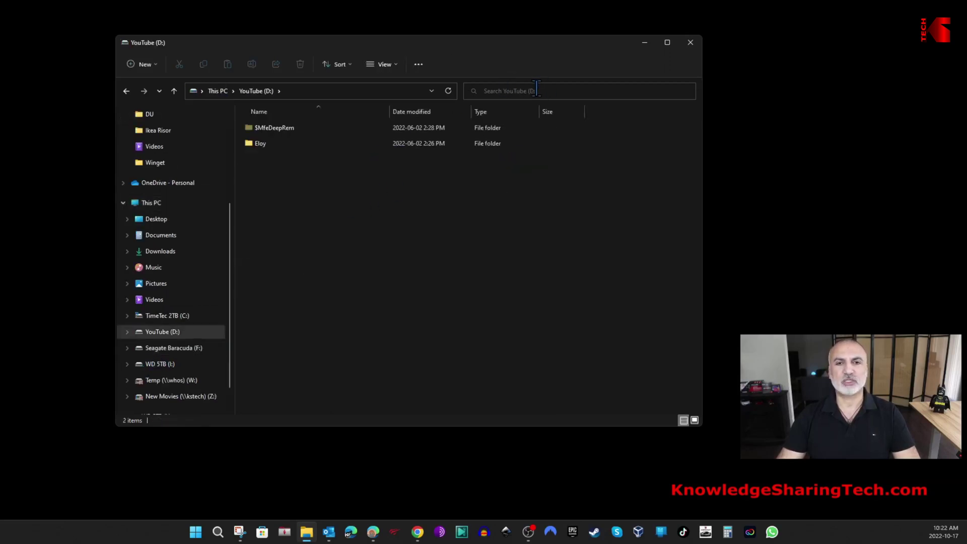
pyautogui.write('*')
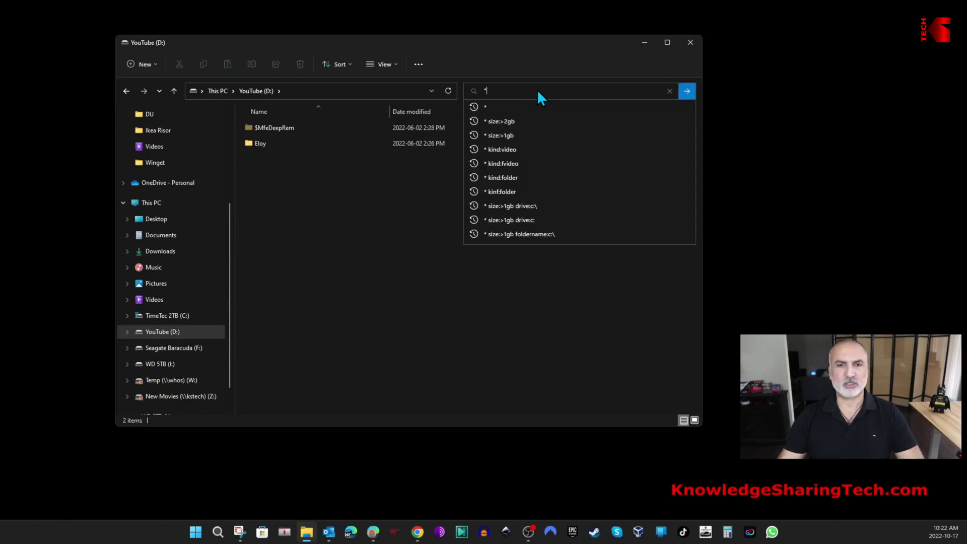
pyautogui.press('Return')
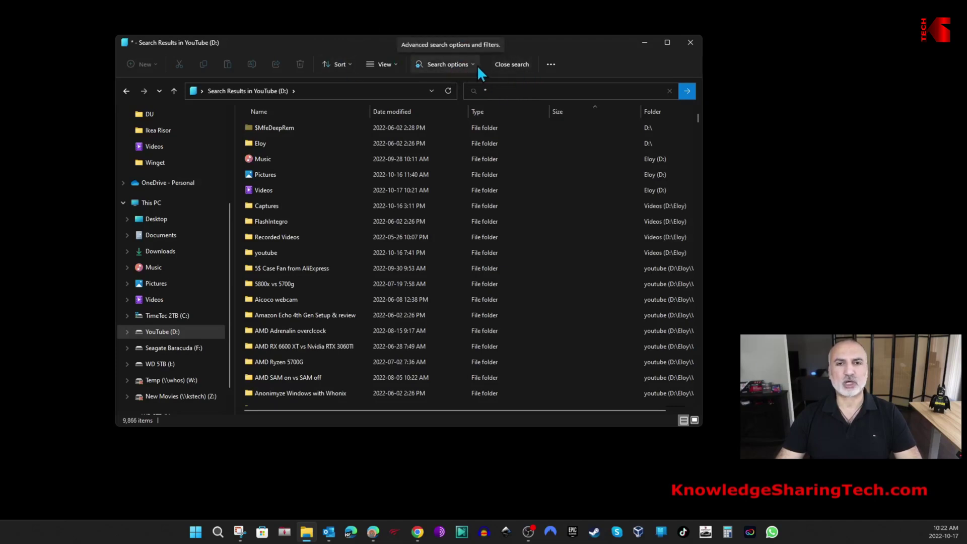
# - Filter the drive search by size to Gigantic (>4 GB)
pyautogui.click(502, 93)
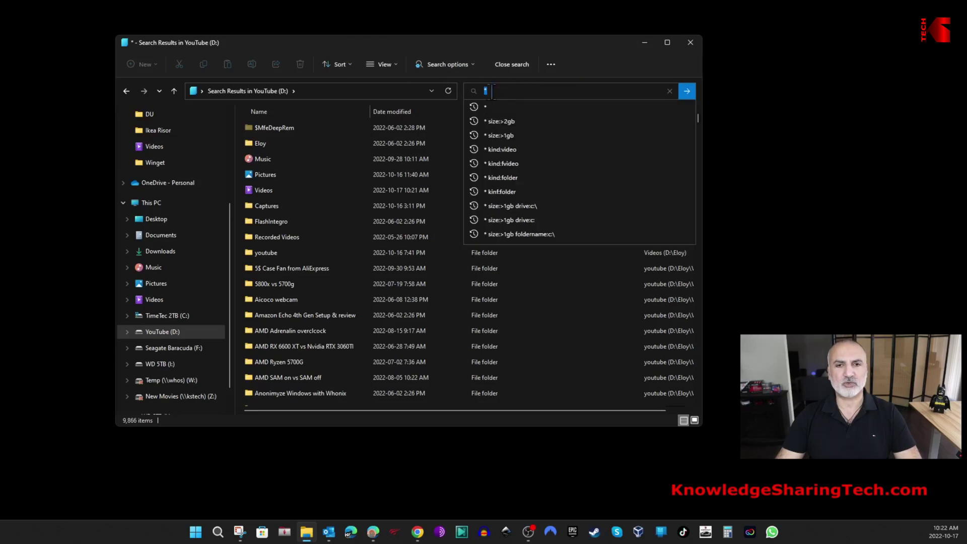
pyautogui.click(472, 64)
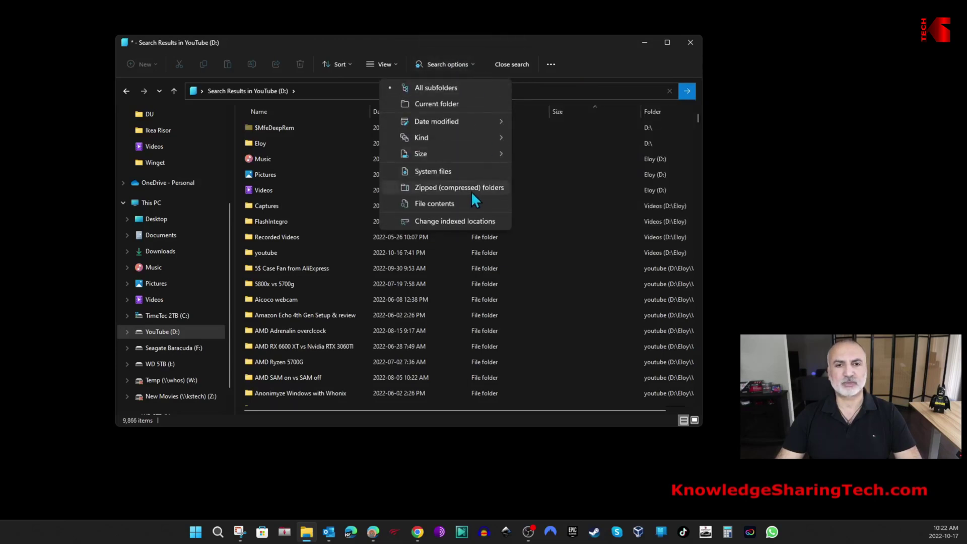
pyautogui.moveTo(421, 153)
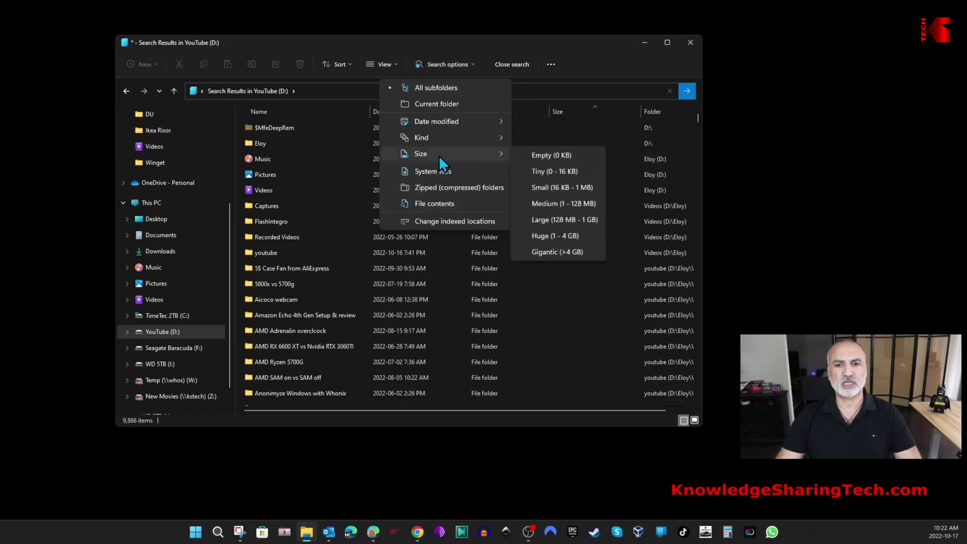
pyautogui.click(564, 252)
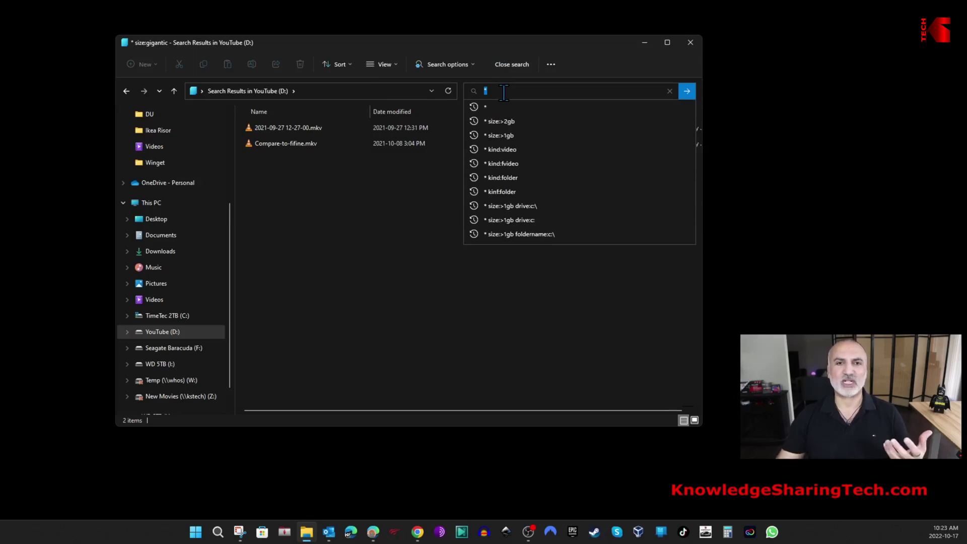
# - Clear the Gigantic filter and search the drive with the query * size:>2GB
pyautogui.click(472, 63)
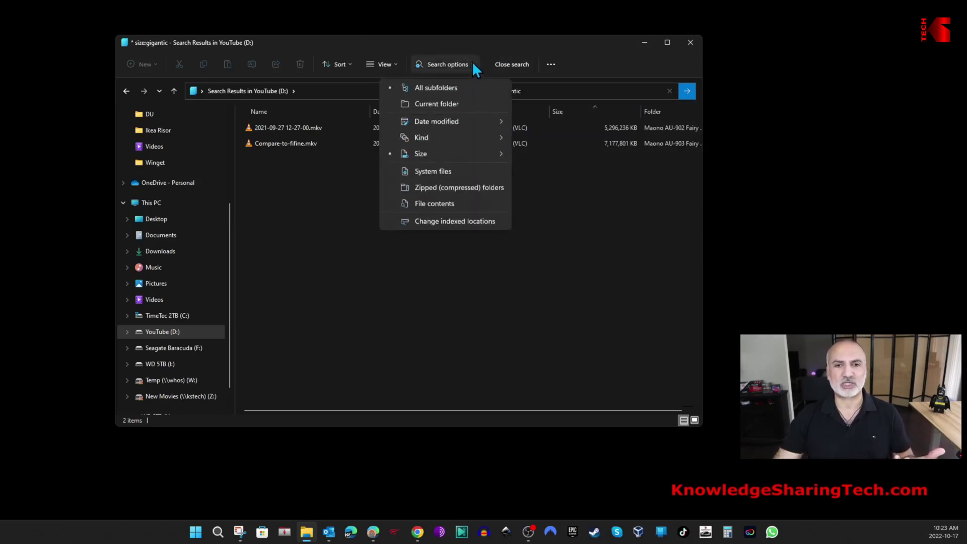
pyautogui.click(549, 42)
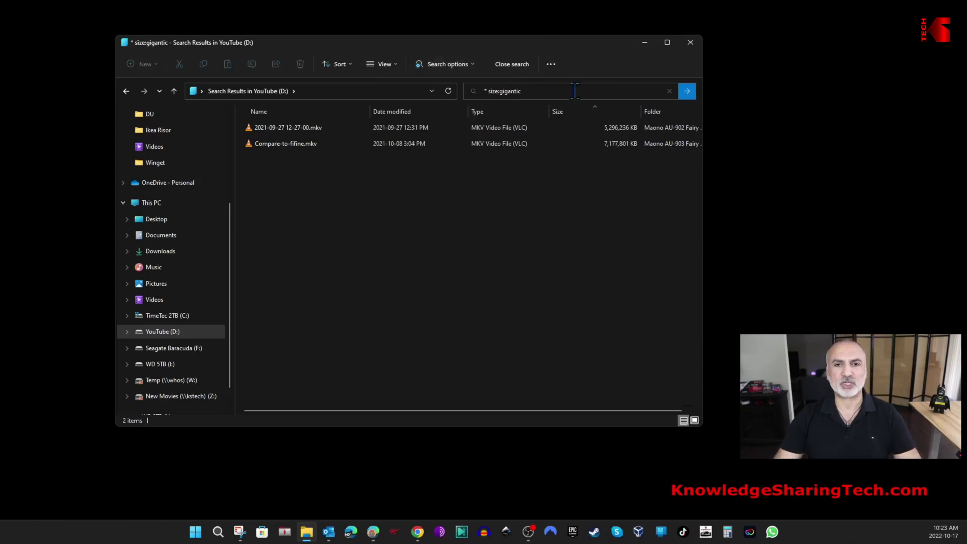
pyautogui.click(542, 92)
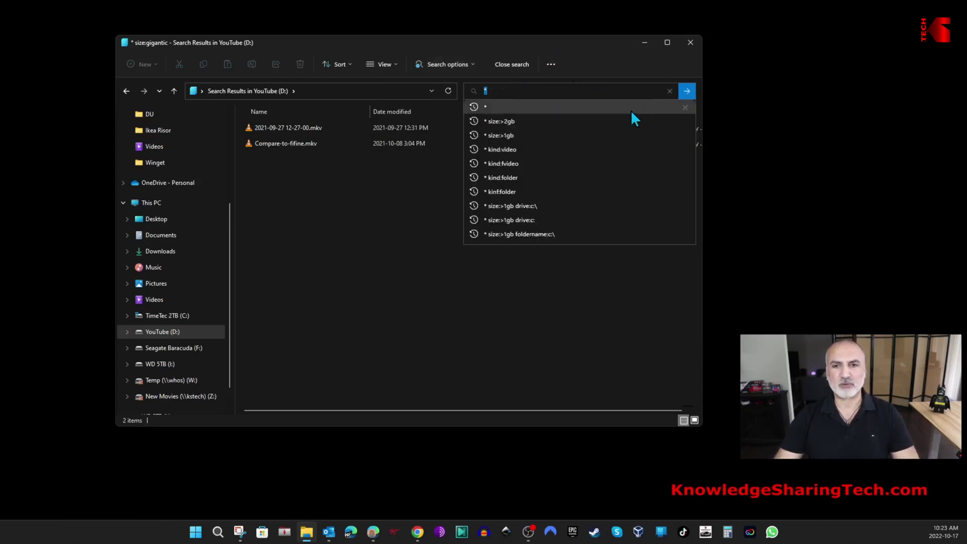
pyautogui.click(669, 91)
pyautogui.click(371, 227)
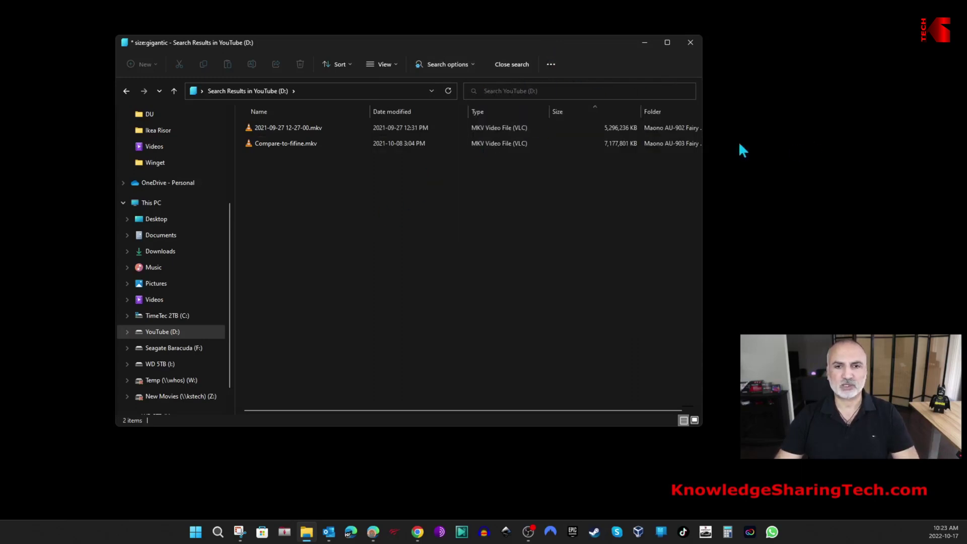
pyautogui.click(522, 91)
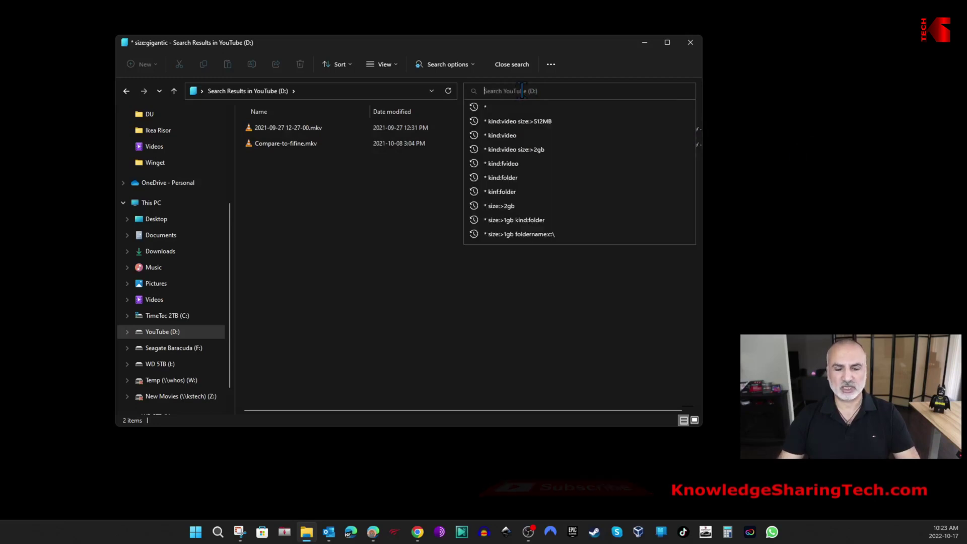
pyautogui.write('*')
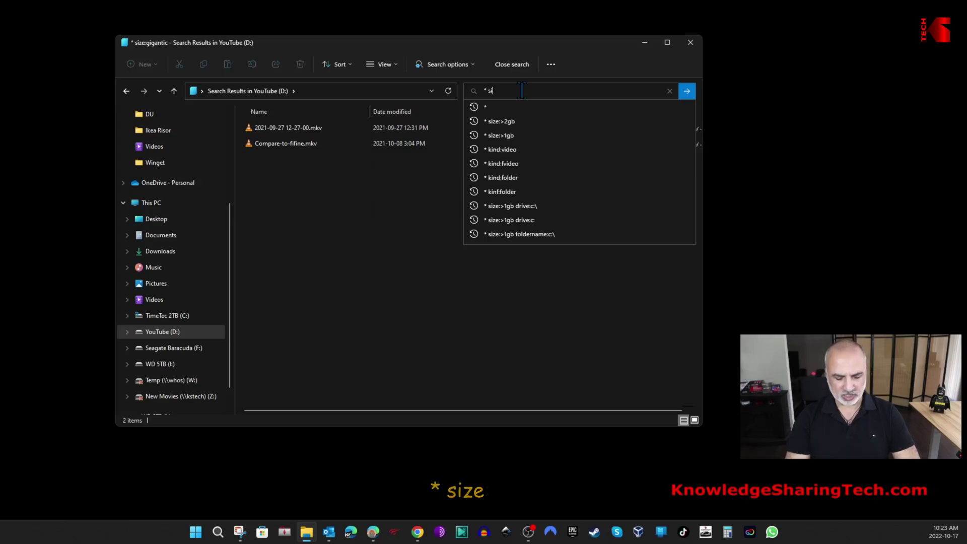
pyautogui.write('size:>2')
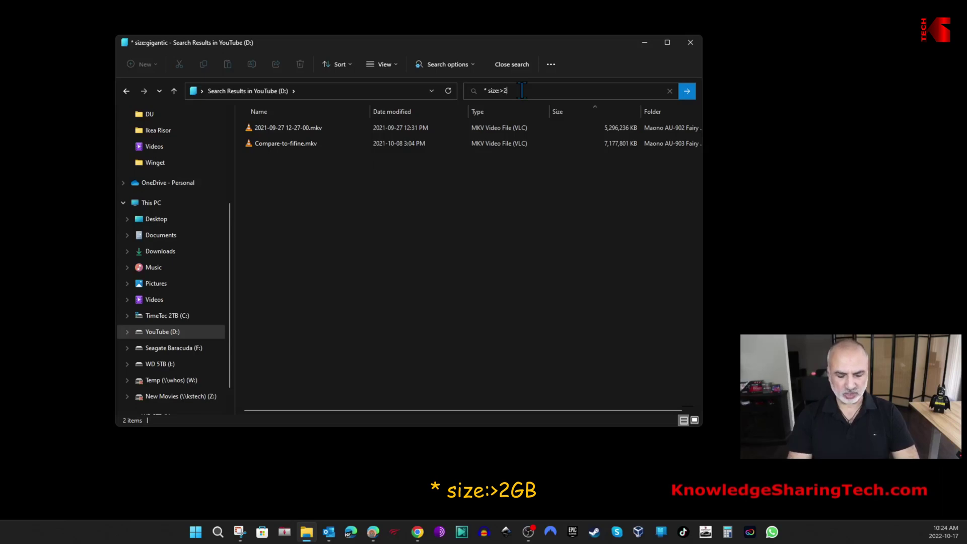
pyautogui.write('GB')
pyautogui.press('Return')
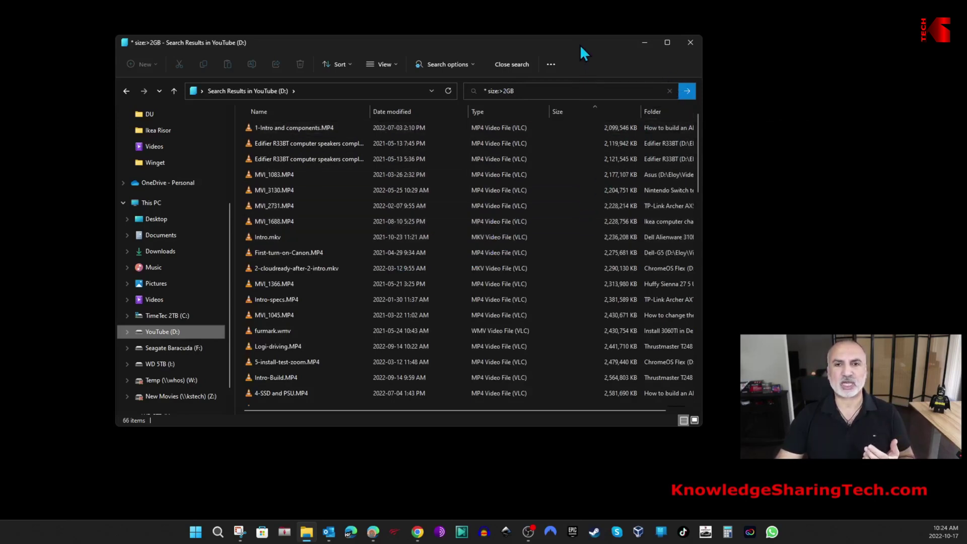
# - Move and enlarge the window, then sort the over-2GB results by size, smallest first
pyautogui.moveTo(581, 46); pyautogui.dragTo(506, 43)
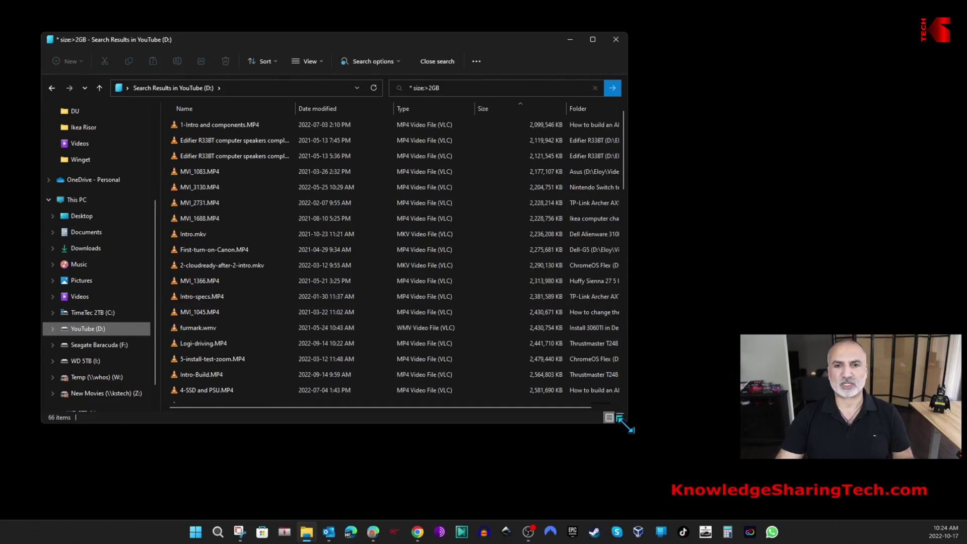
pyautogui.moveTo(626, 424); pyautogui.dragTo(712, 456)
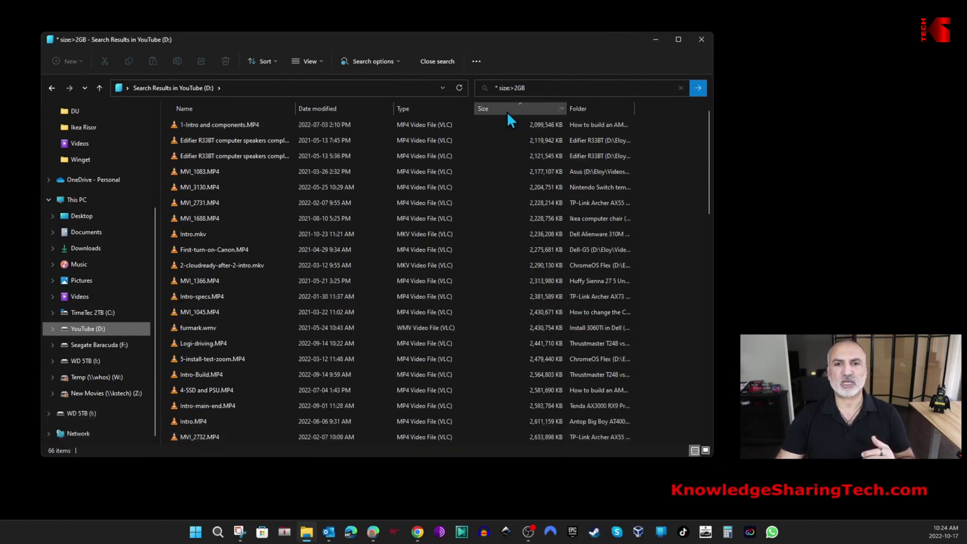
pyautogui.click(510, 108)
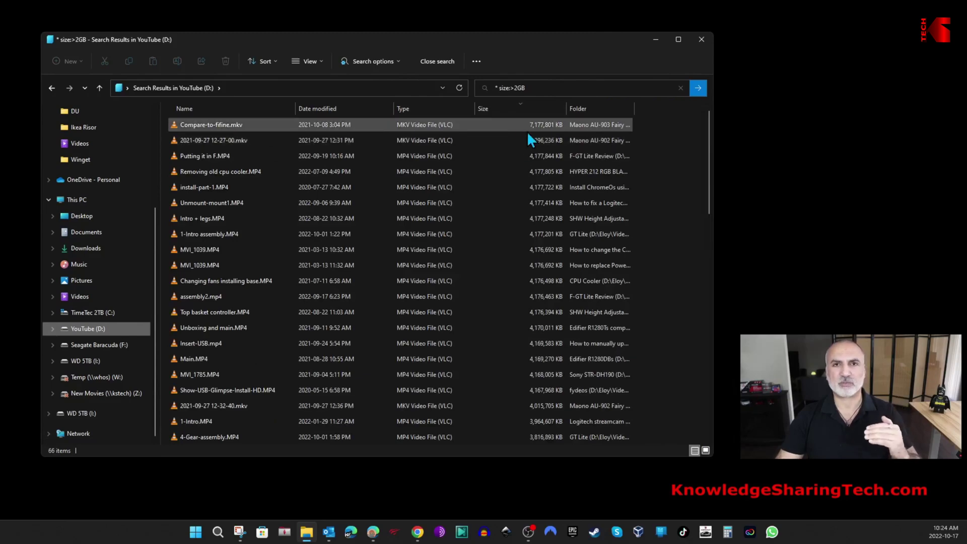
pyautogui.click(506, 111)
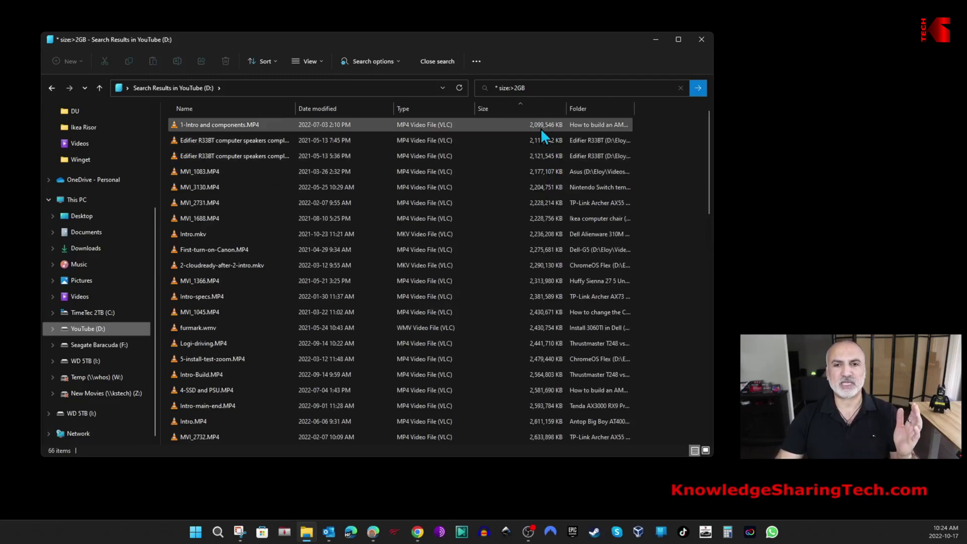
pyautogui.click(517, 88)
# - Change the query to * size:>512MB and rerun the search
pyautogui.click(523, 88)
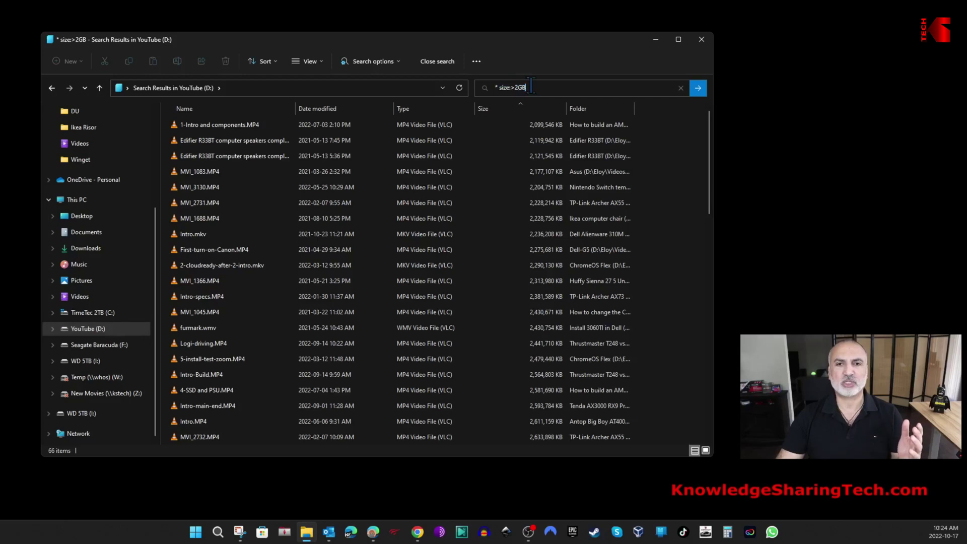
pyautogui.press('BackSpace')
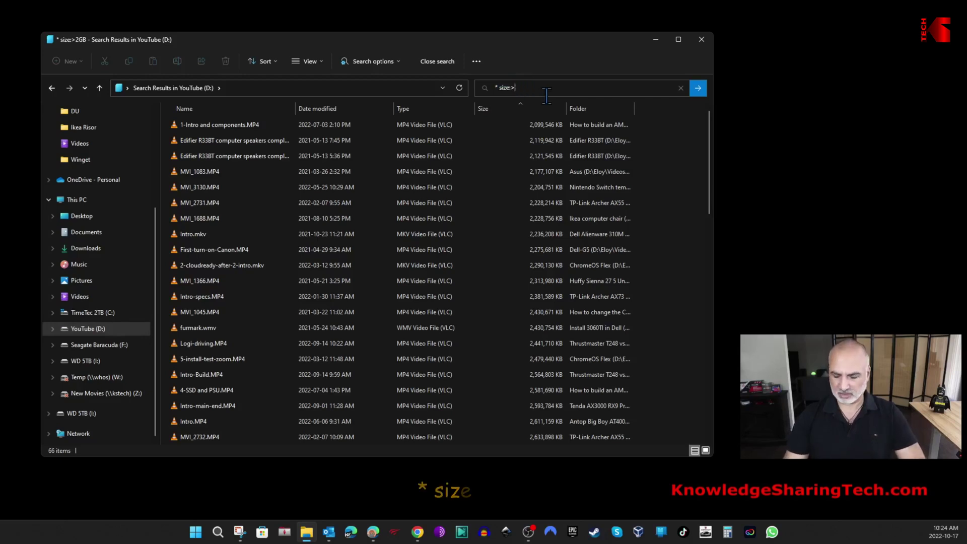
pyautogui.write('512MB')
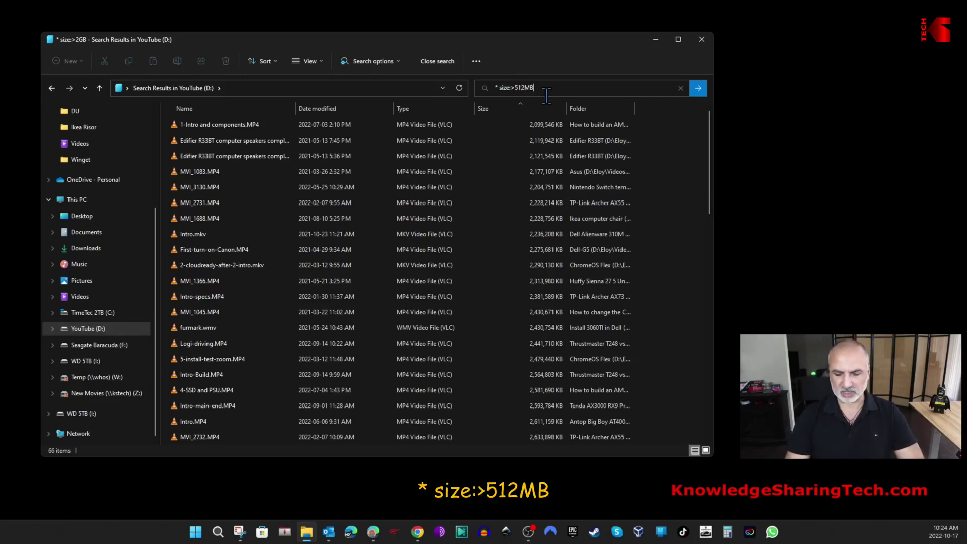
pyautogui.press('Return')
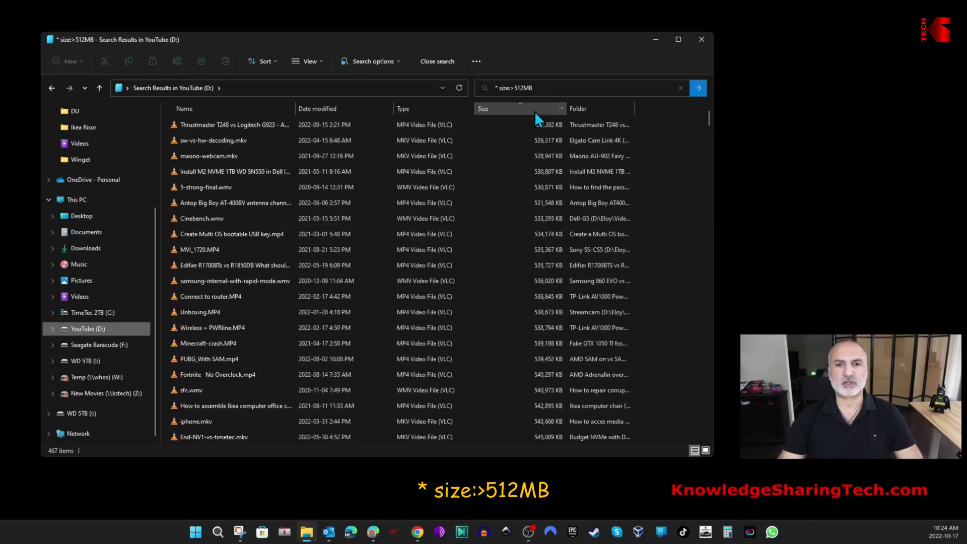
pyautogui.click(557, 90)
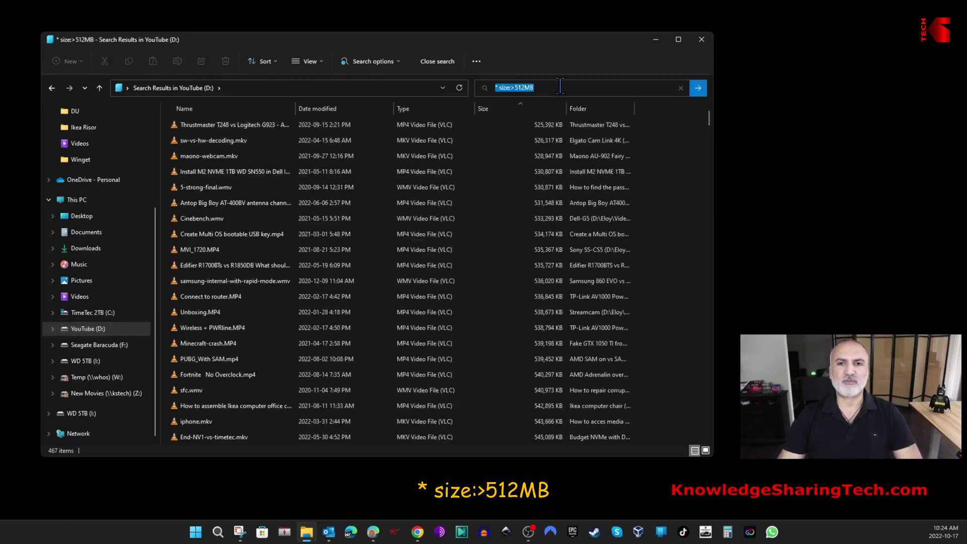
pyautogui.click(559, 86)
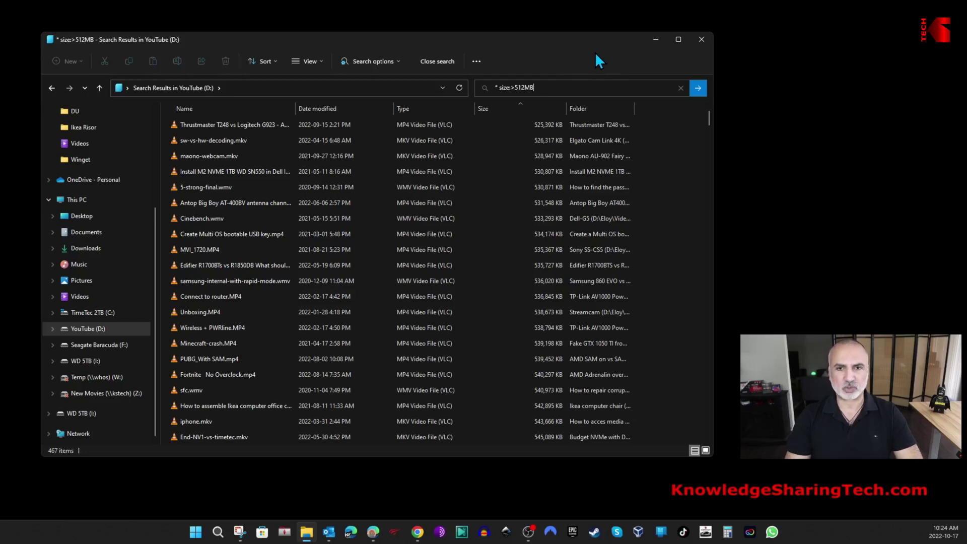
# - Append kind:video to the query, rerun it, and glance over the Search options menu
pyautogui.click(558, 87)
pyautogui.click(562, 87)
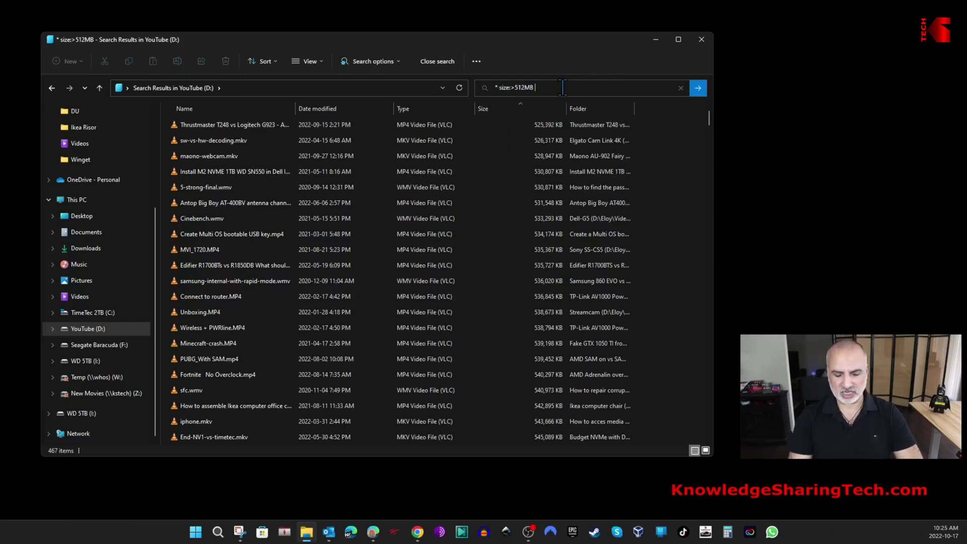
pyautogui.write('k')
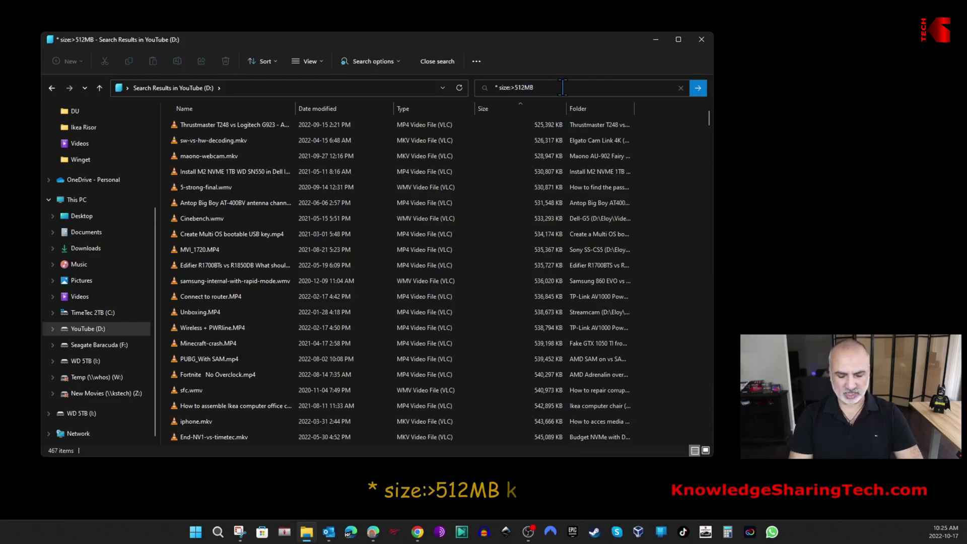
pyautogui.write('ind:video')
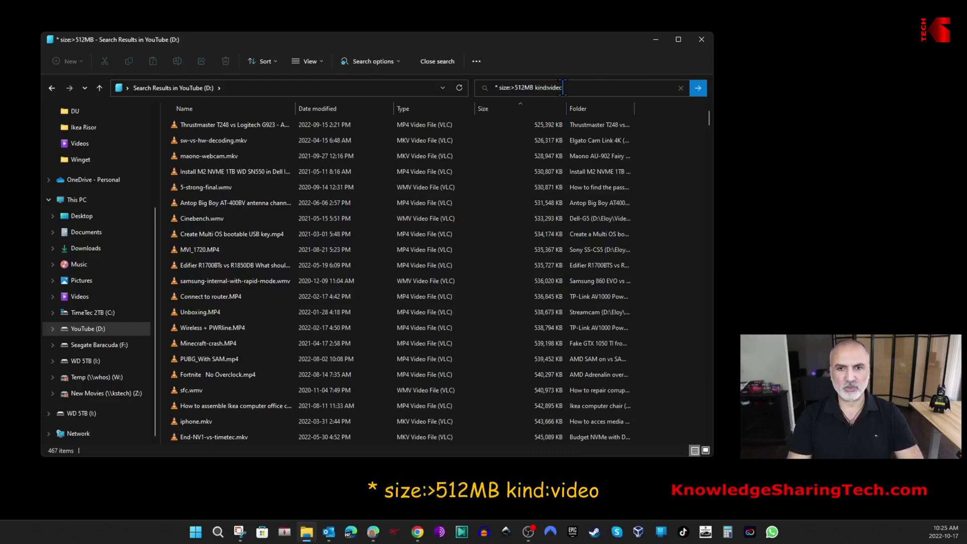
pyautogui.press('Return')
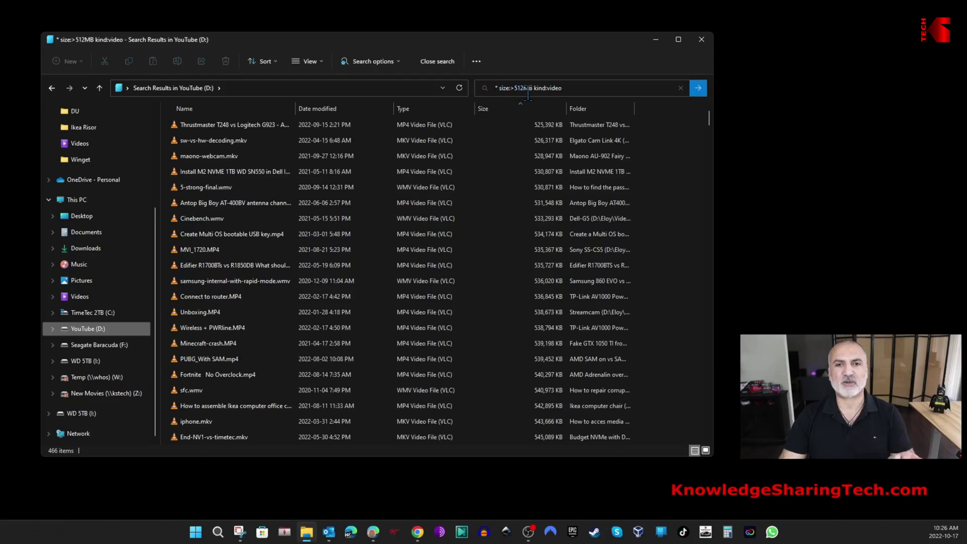
pyautogui.click(576, 87)
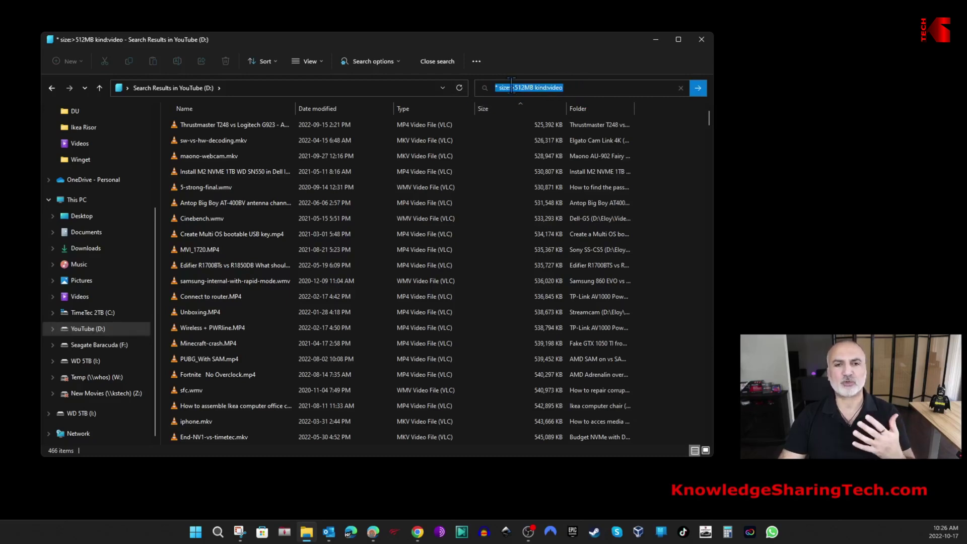
pyautogui.click(397, 60)
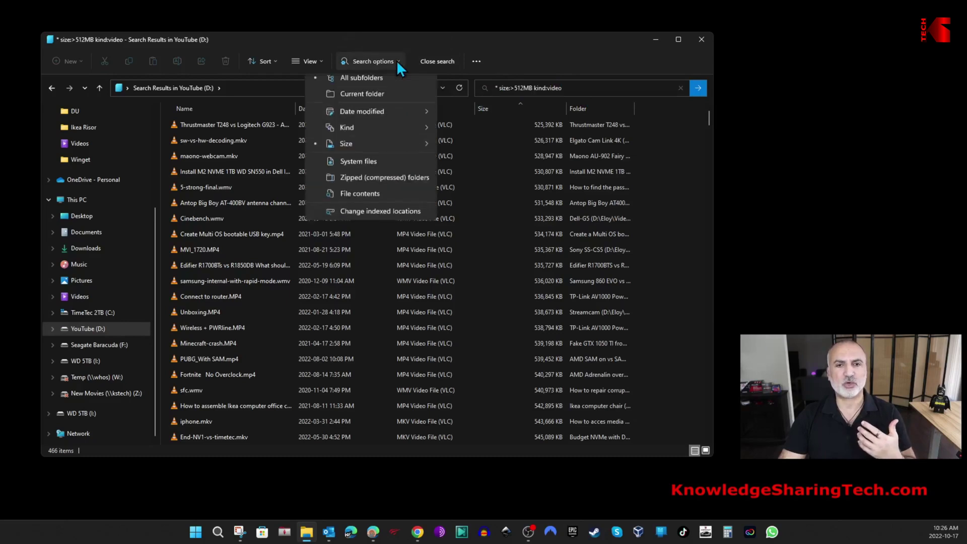
pyautogui.click(576, 41)
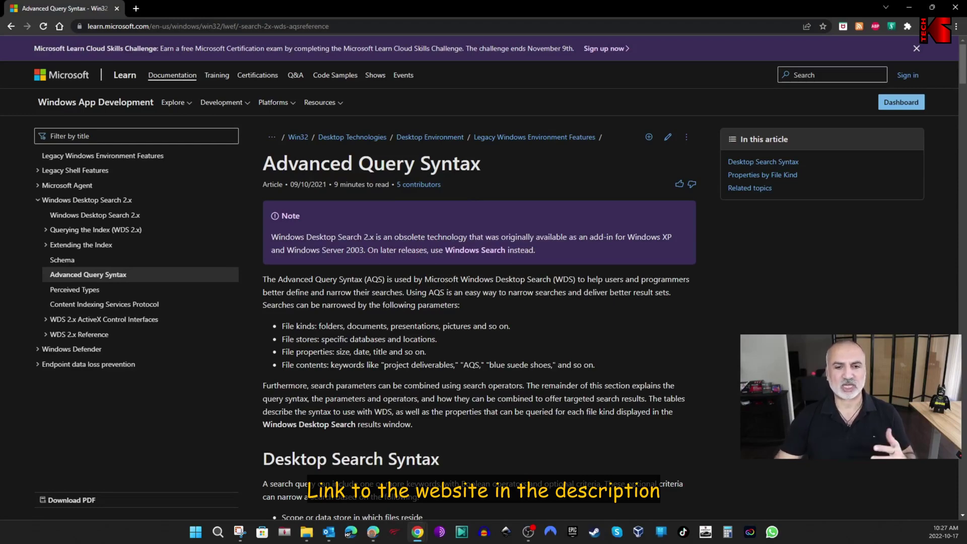
# - Scroll through the Desktop Search Syntax section of the Advanced Query Syntax page
pyautogui.scroll(-3, 360, 399)
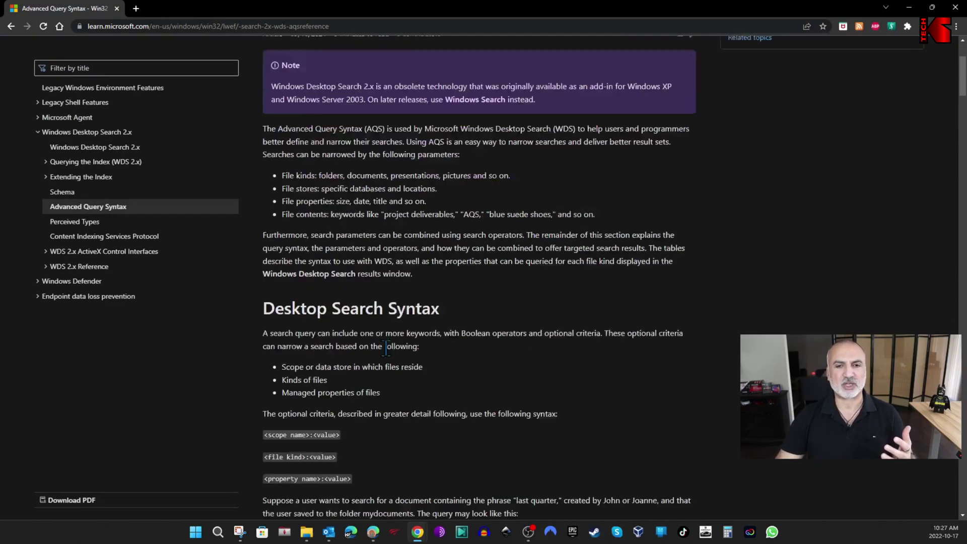
pyautogui.scroll(3, 384, 347)
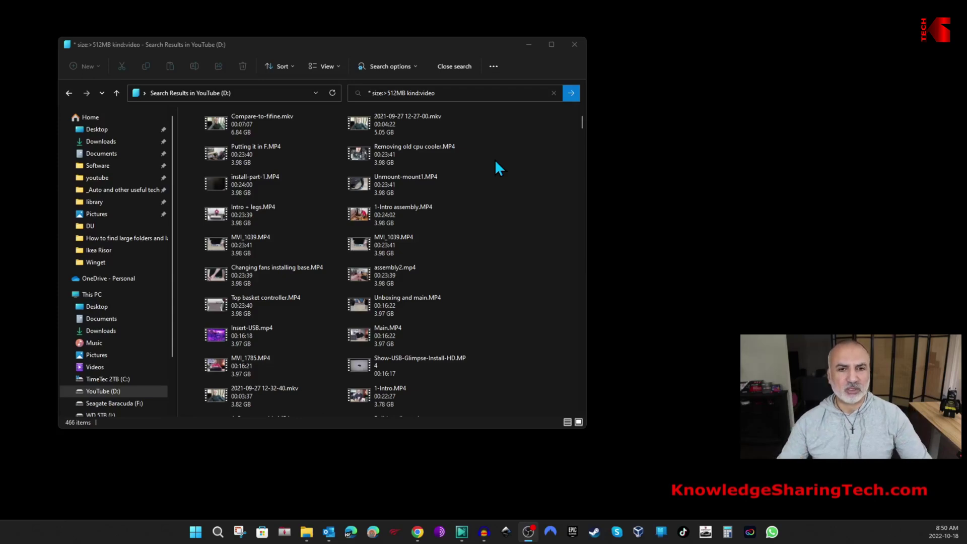
# - Switch the results to Details view and sort them by size, smallest first
pyautogui.click(339, 69)
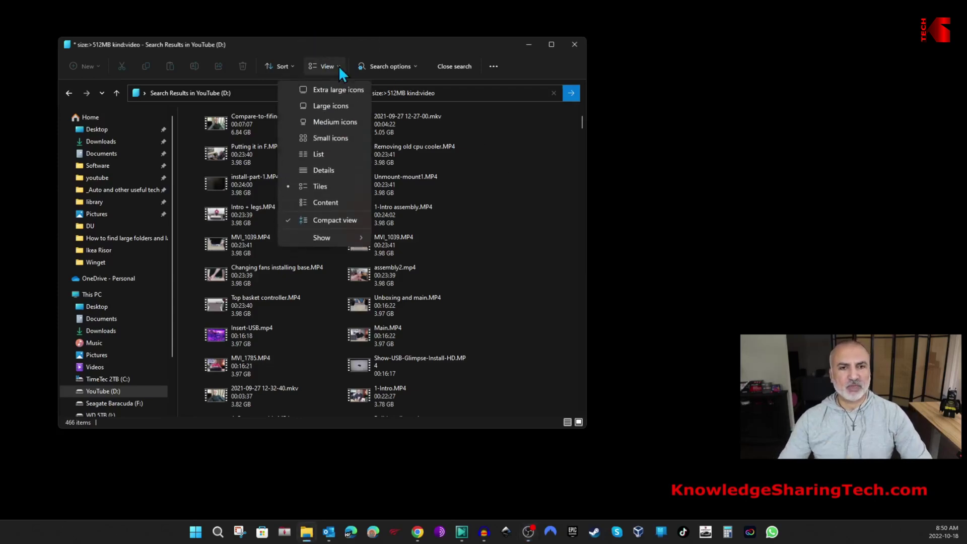
pyautogui.click(330, 171)
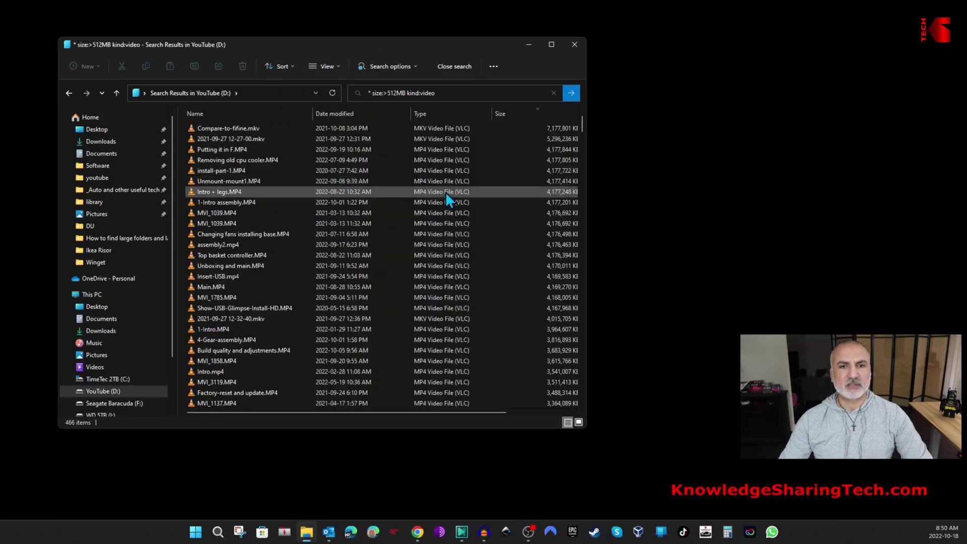
pyautogui.click(516, 116)
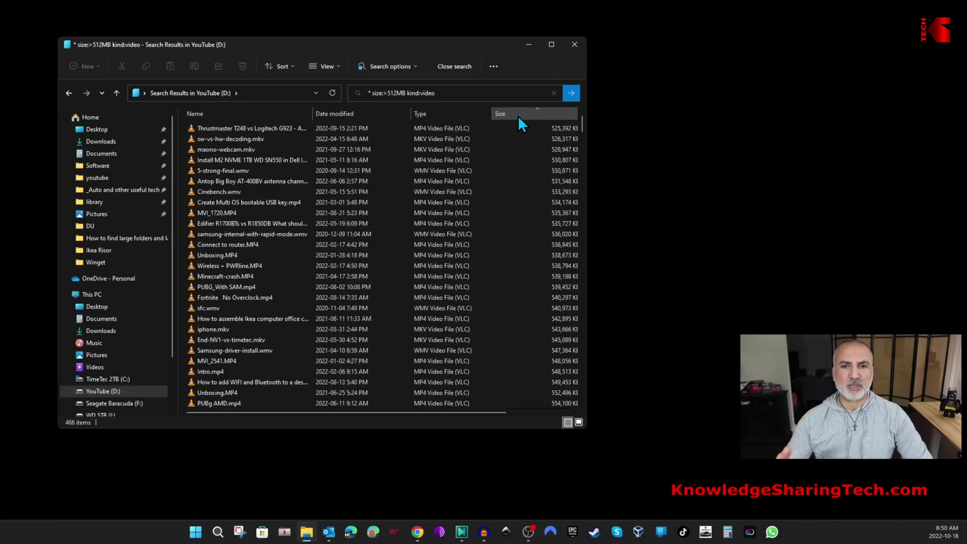
# - Widen the window and add a Date created column to the results
pyautogui.moveTo(586, 156)
pyautogui.moveTo(588, 156); pyautogui.dragTo(739, 157)
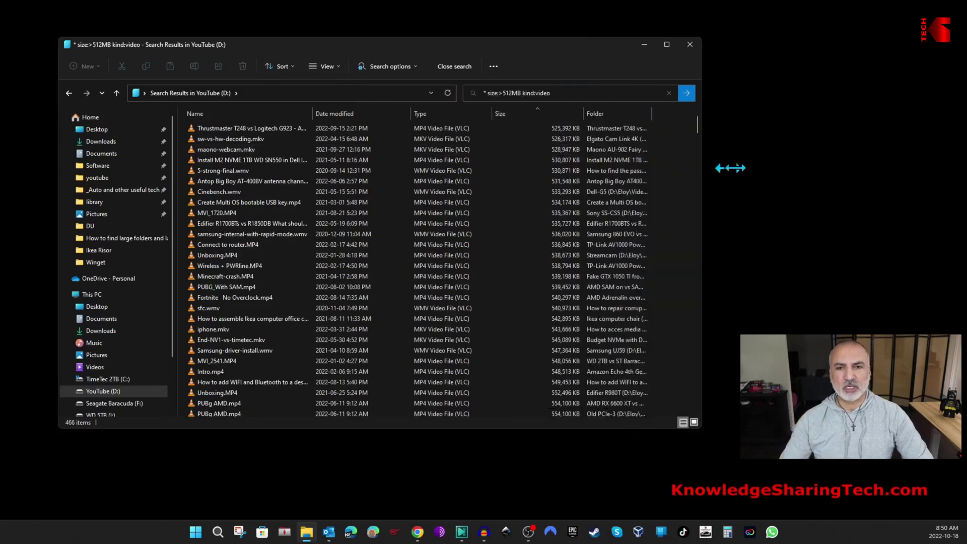
pyautogui.rightClick(508, 114)
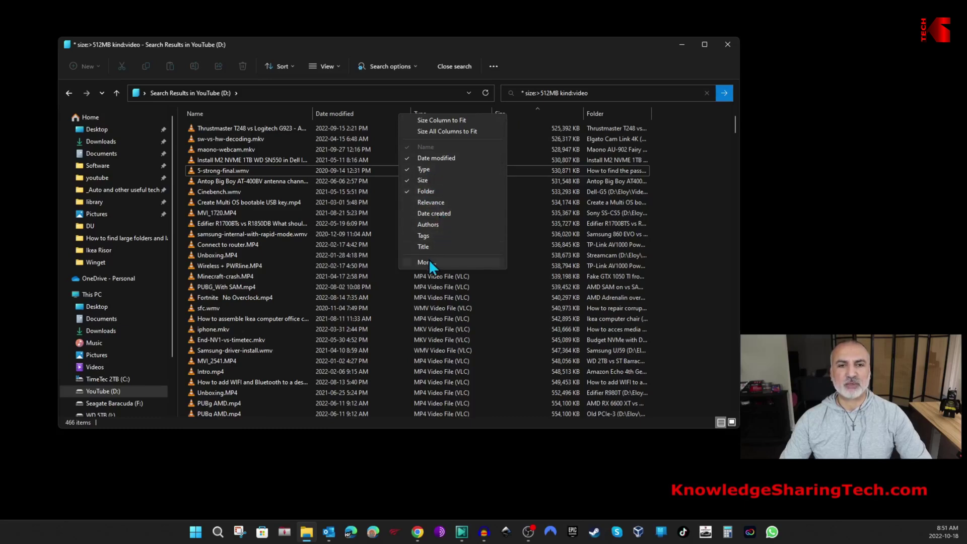
pyautogui.click(433, 214)
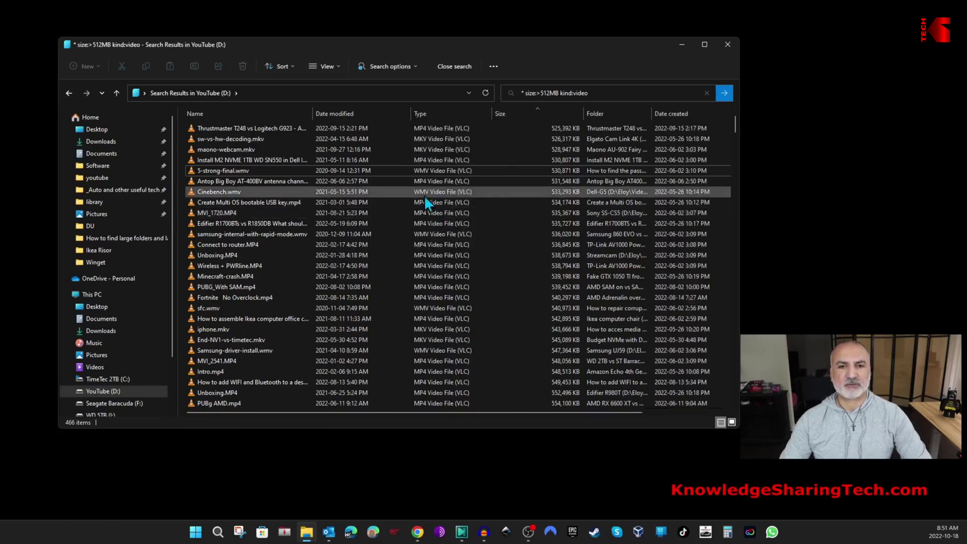